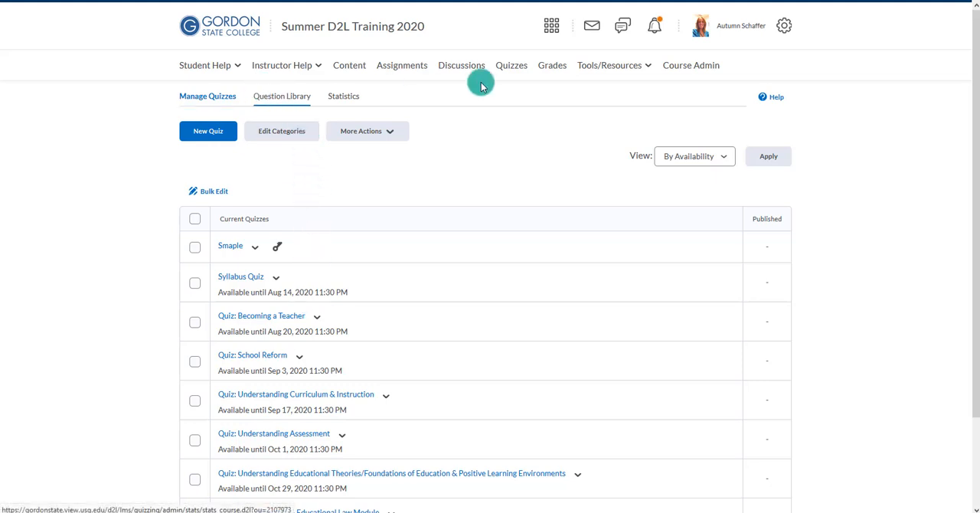
# Create and save a new Question Library section titled "Covid Questions"
pyautogui.click(296, 98)
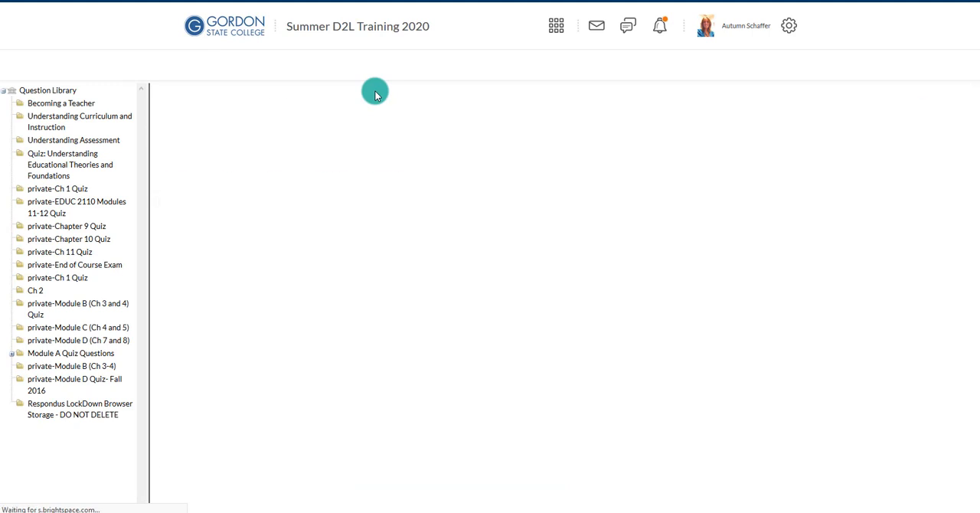
pyautogui.click(188, 128)
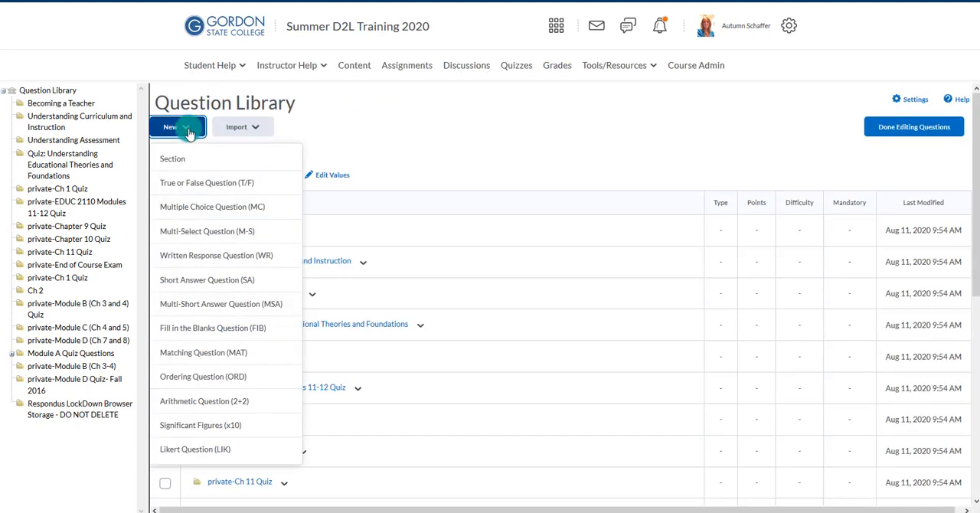
pyautogui.click(190, 157)
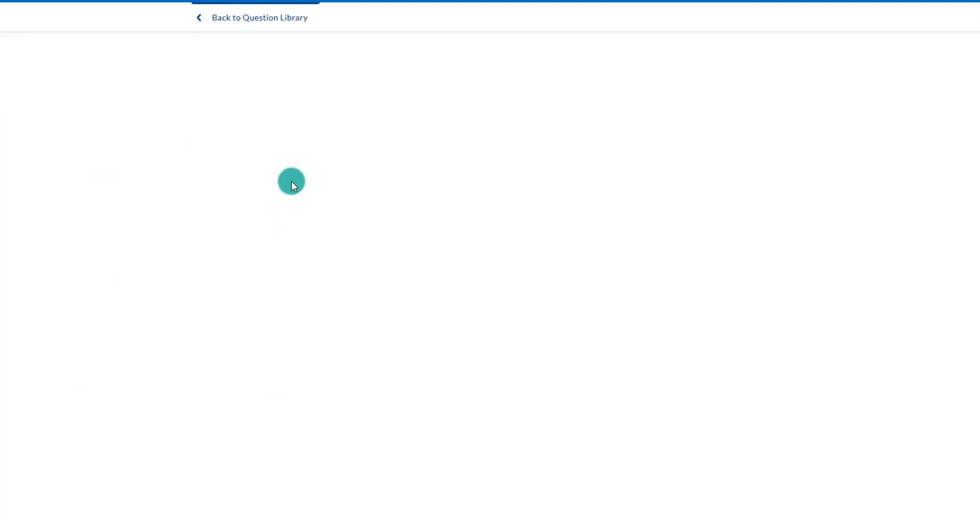
pyautogui.click(251, 72)
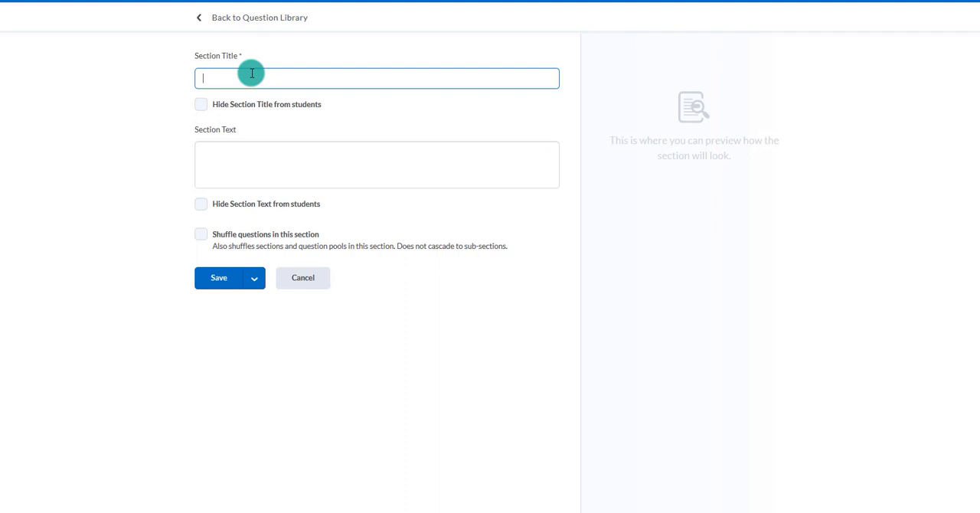
pyautogui.write('Covid ')
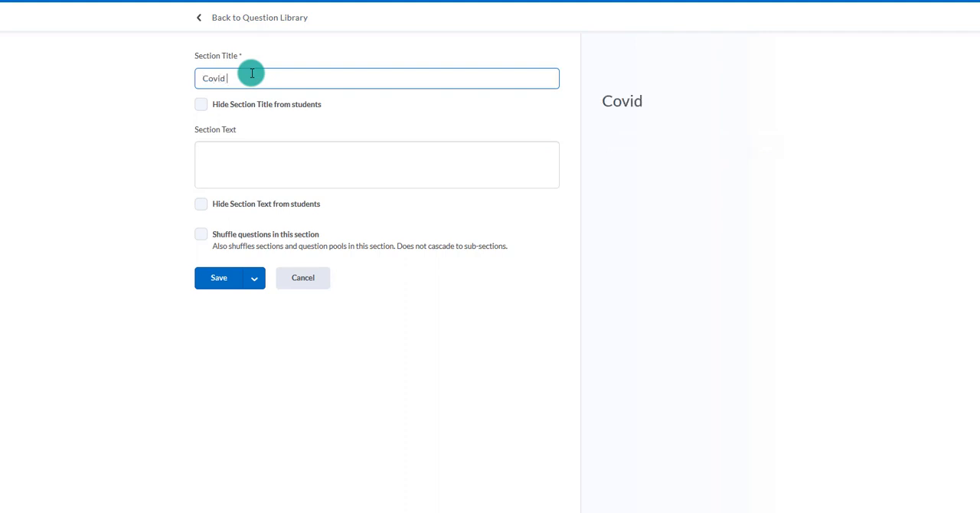
pyautogui.write('Questions')
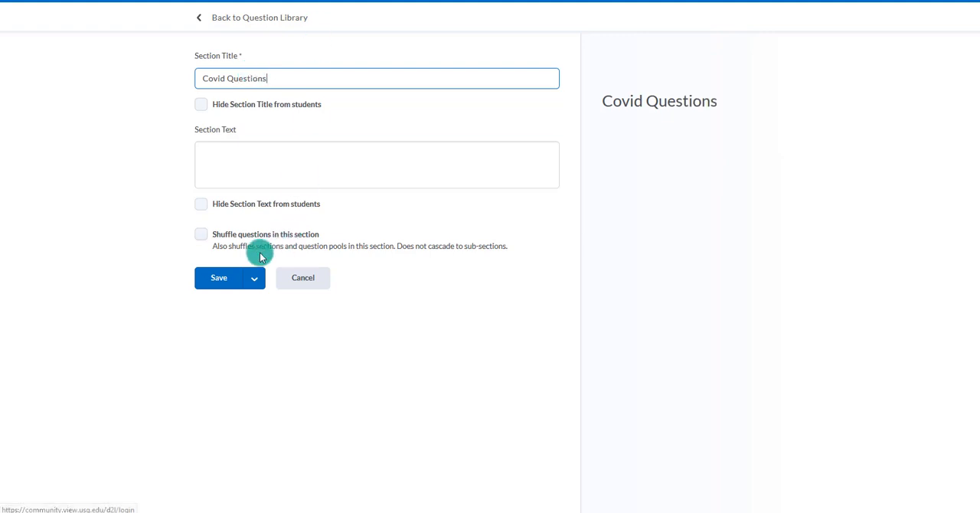
pyautogui.click(227, 281)
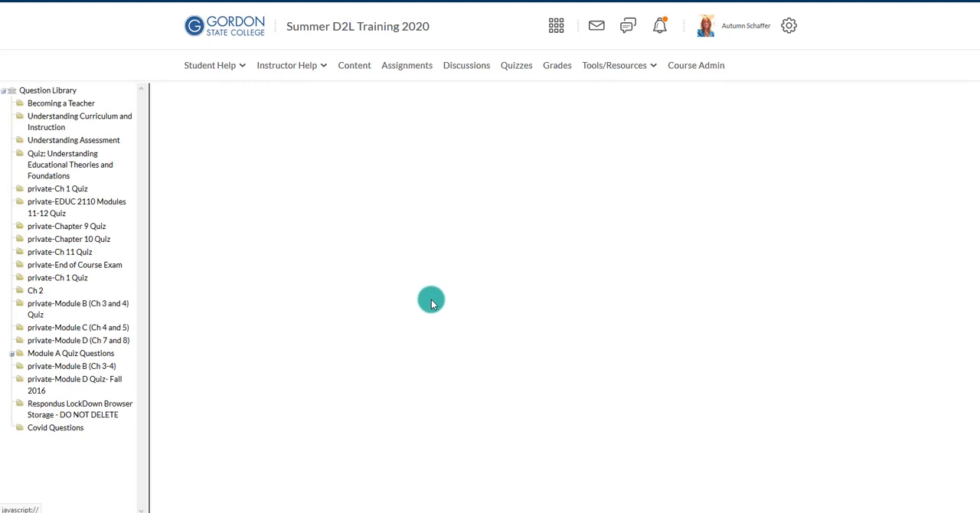
# Open the Covid Questions section and examine which question types can be created in it
pyautogui.scroll(-10, 431, 299)
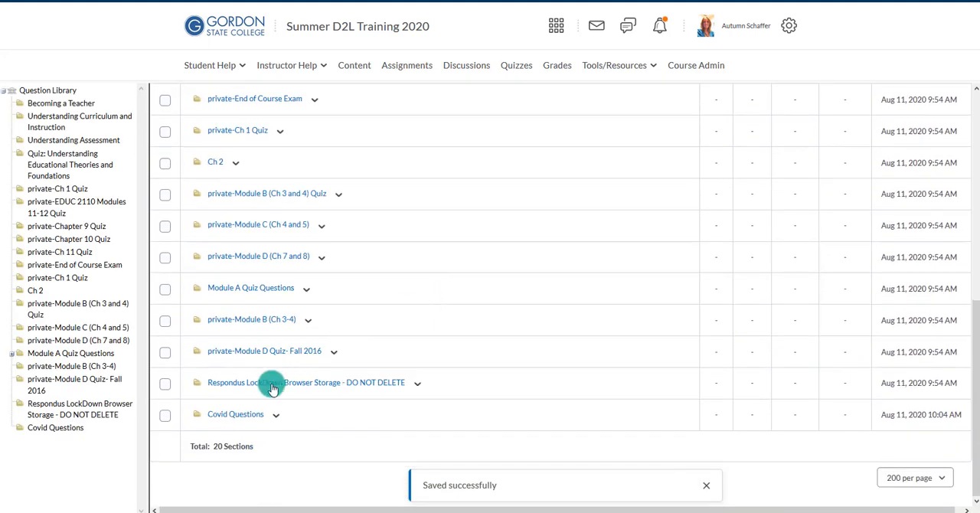
pyautogui.click(246, 412)
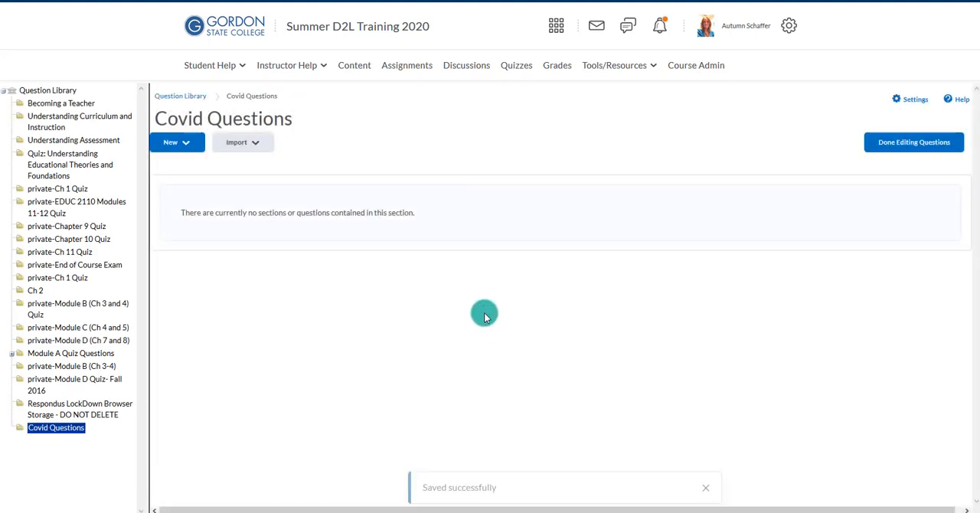
pyautogui.click(186, 144)
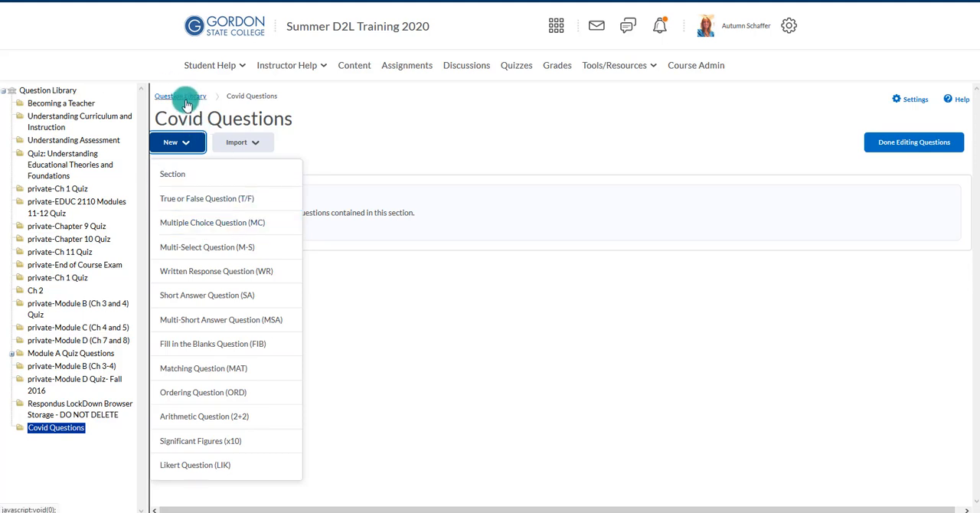
pyautogui.click(525, 103)
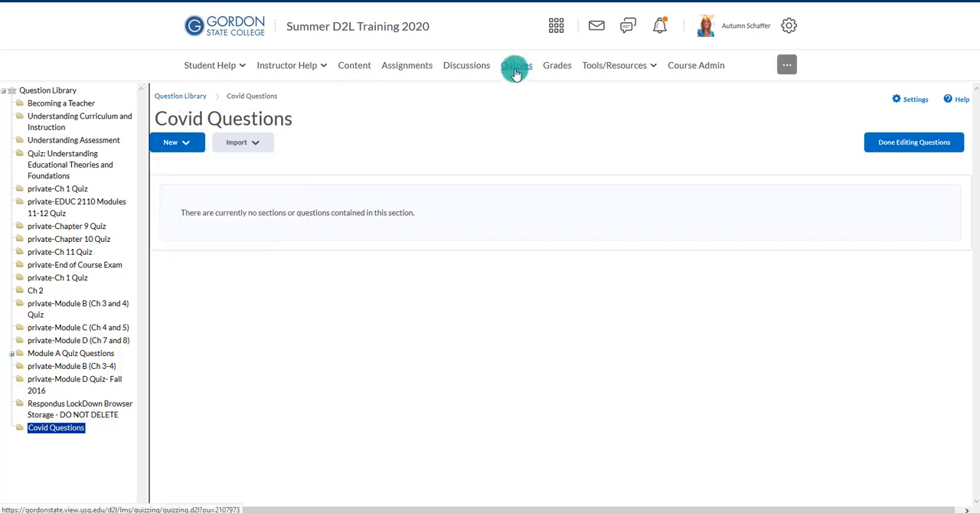
# Start a new quiz in the course's quiz manager and name it "Chapter 1 & 2 Quiz"
pyautogui.click(515, 69)
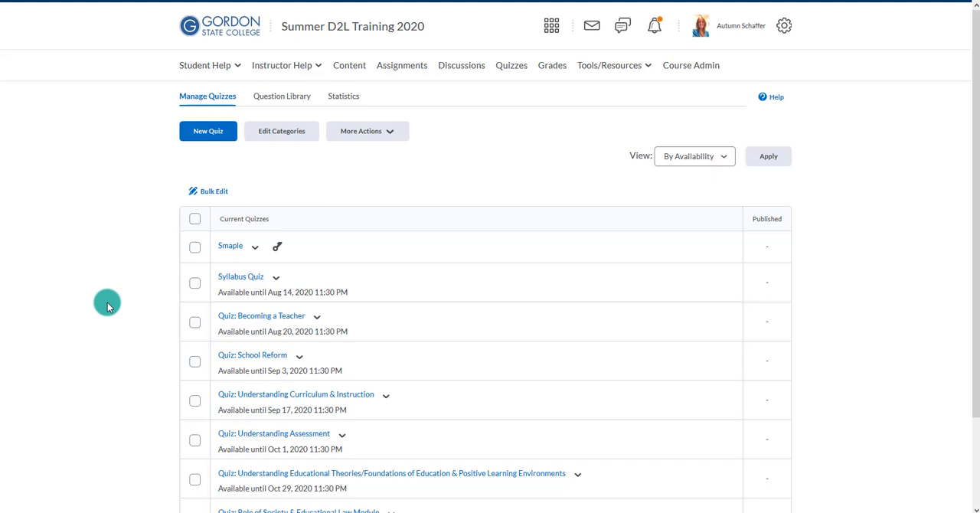
pyautogui.click(202, 141)
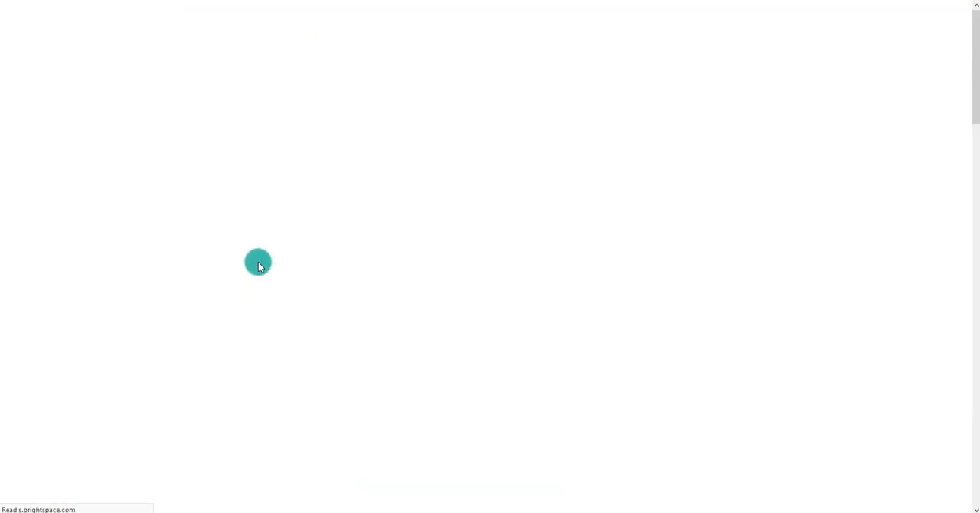
pyautogui.click(219, 235)
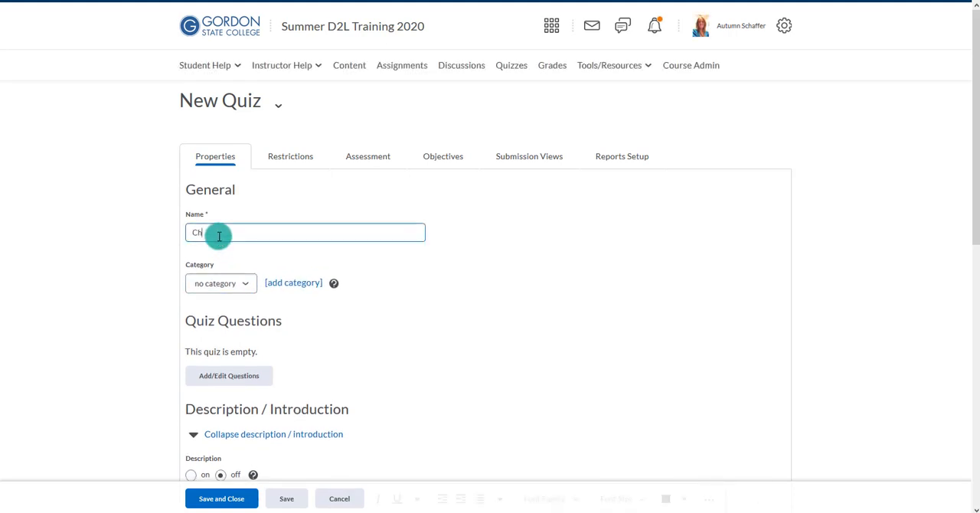
pyautogui.write('Chapter 1 & 2 Quiz')
# Add a question pool titled "Chapter 1 & 2 Question Pool" to the quiz's questions
pyautogui.click(249, 375)
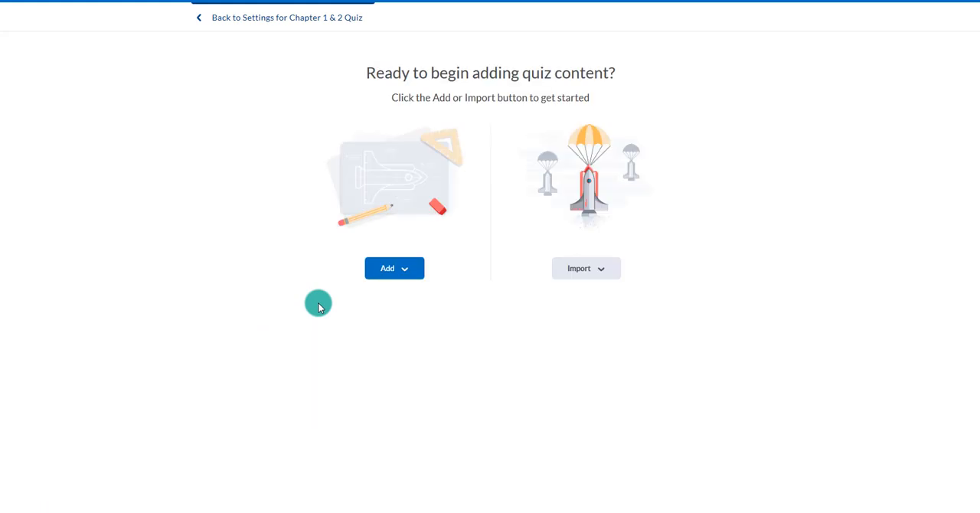
pyautogui.click(392, 273)
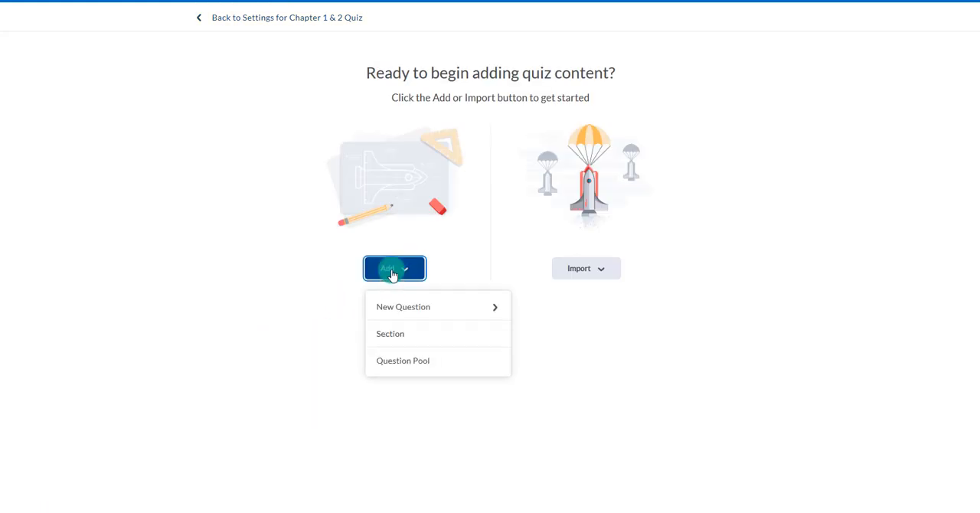
pyautogui.click(404, 363)
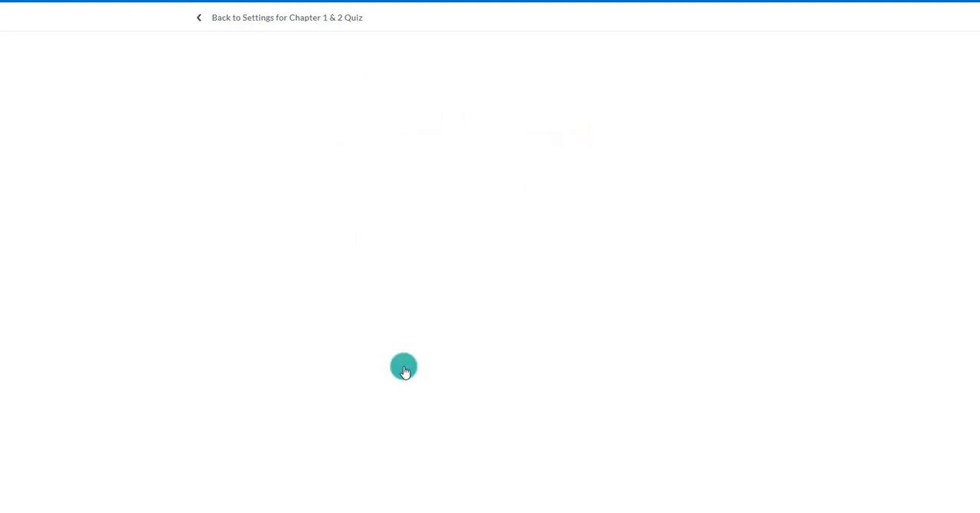
pyautogui.click(274, 77)
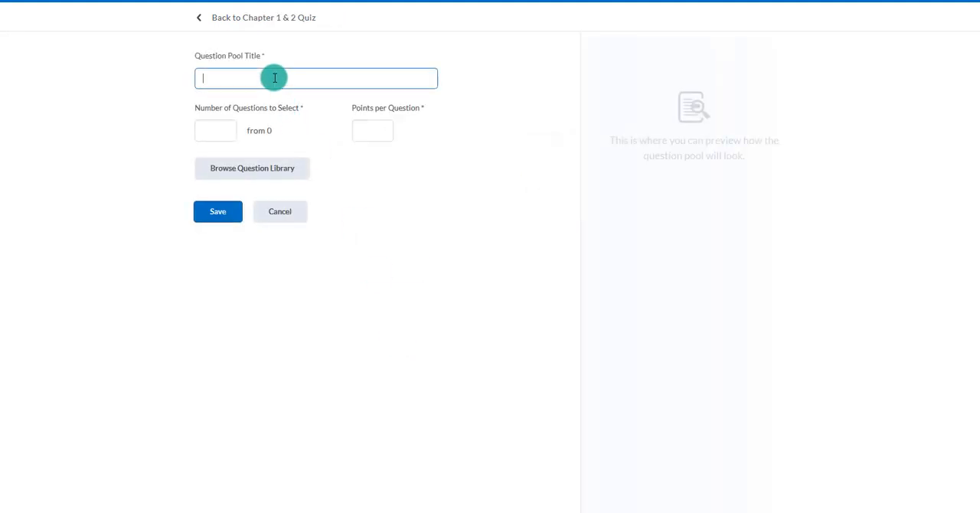
pyautogui.write('Chapter 1 & 2 Question Poll')
# Browse the question library for the pool and expand the Becoming a Teacher section to review its questions
pyautogui.click(251, 181)
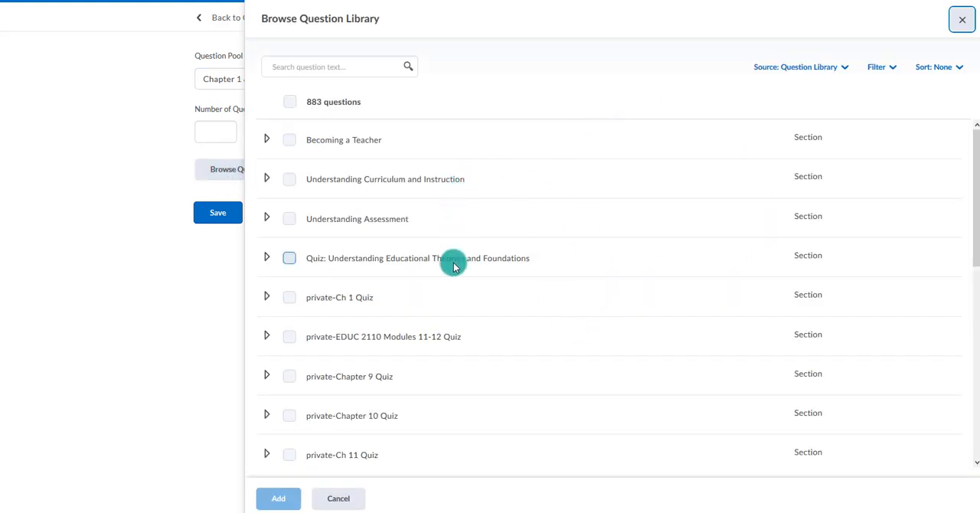
pyautogui.scroll(-5, 452, 265)
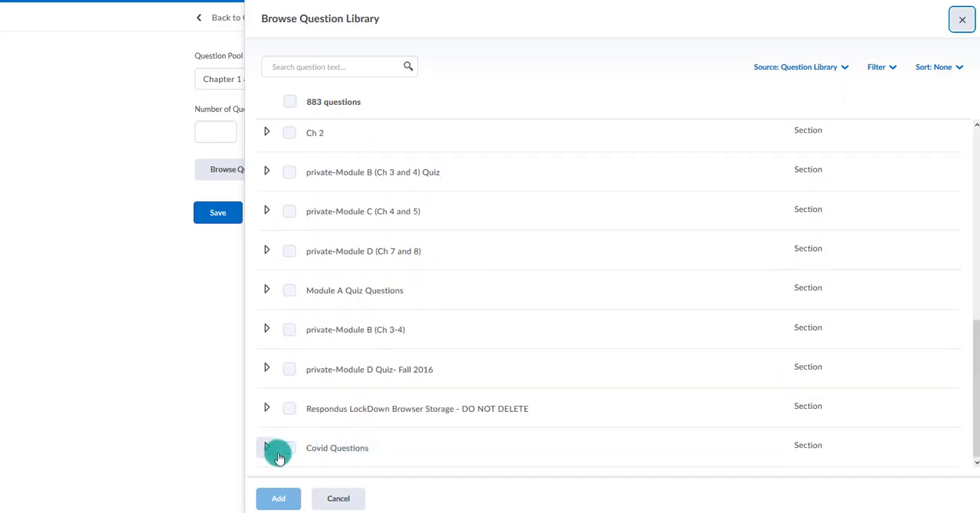
pyautogui.scroll(5, 469, 383)
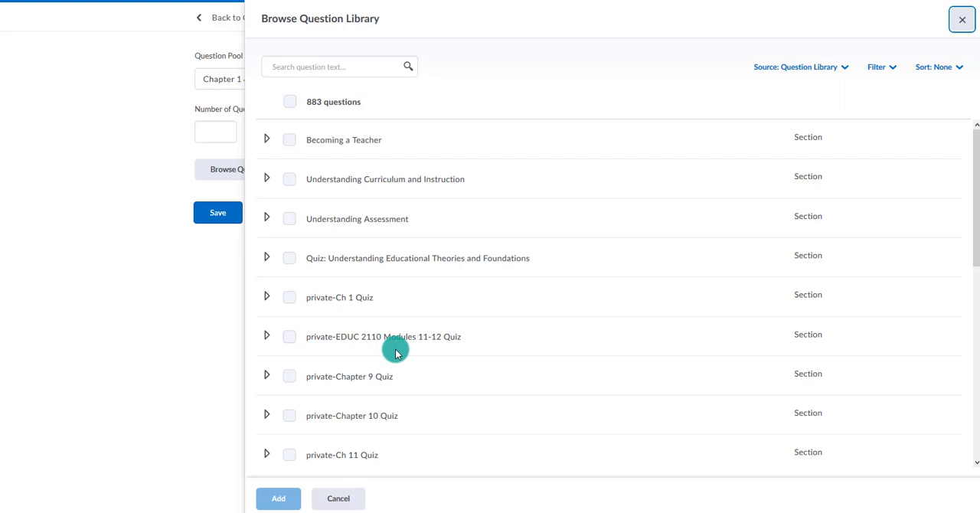
pyautogui.scroll(-5, 395, 351)
pyautogui.scroll(5, 395, 351)
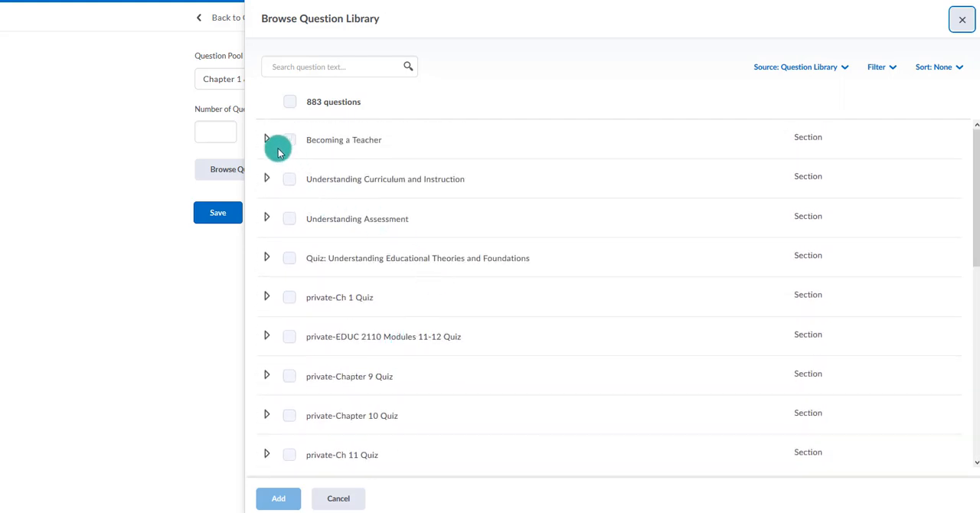
pyautogui.click(268, 142)
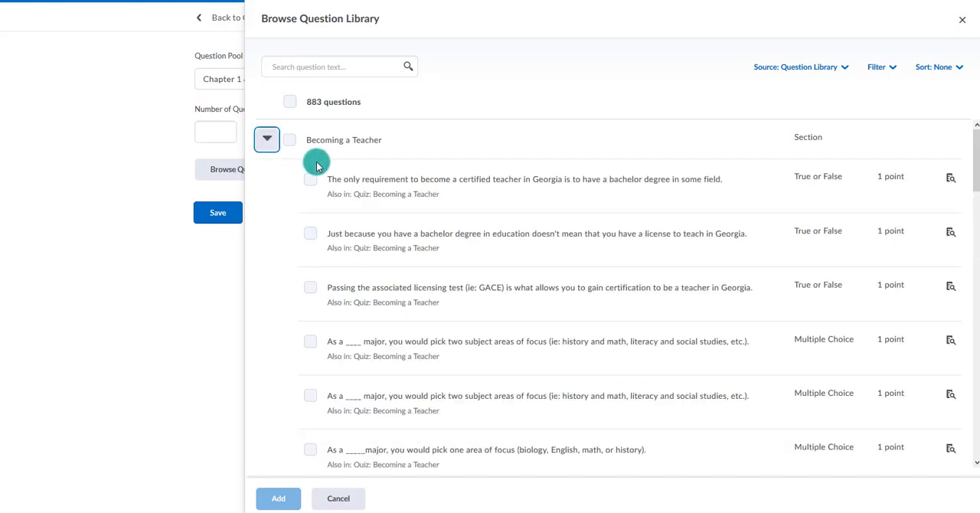
pyautogui.scroll(-5, 363, 344)
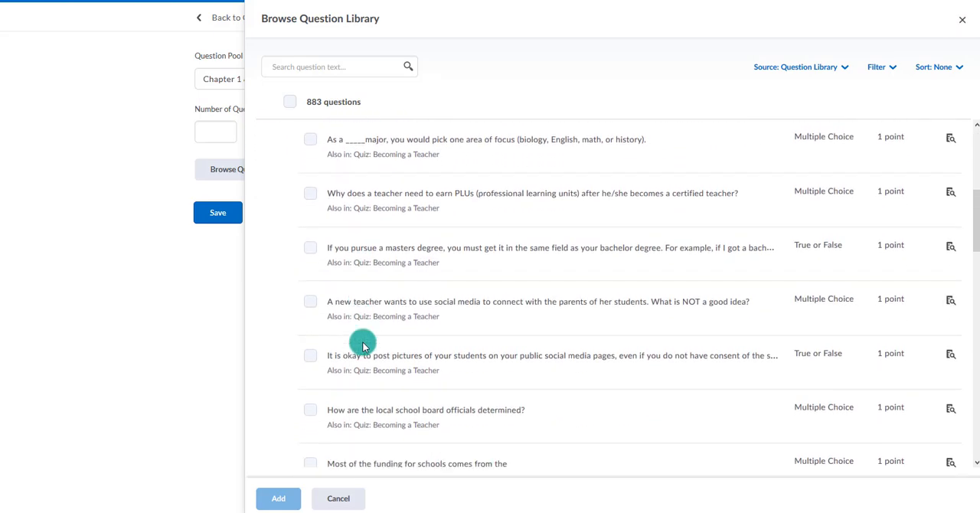
pyautogui.scroll(5, 357, 322)
# Select all questions in the Becoming a Teacher section
pyautogui.click(310, 179)
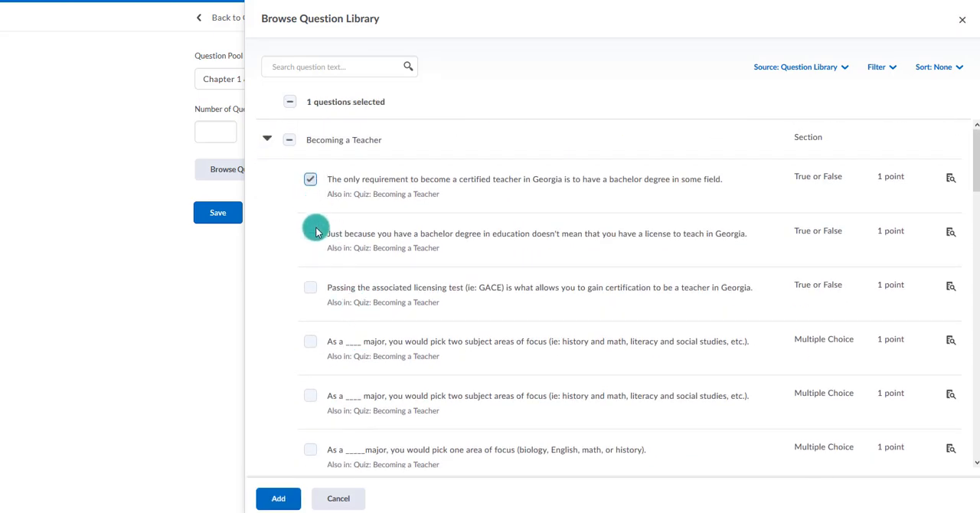
pyautogui.click(311, 233)
pyautogui.click(310, 287)
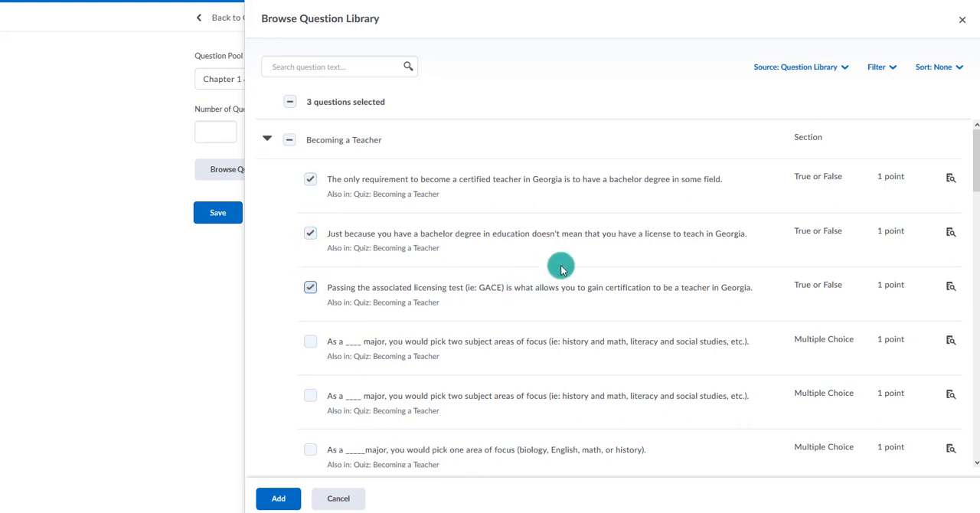
pyautogui.click(290, 142)
pyautogui.click(290, 142)
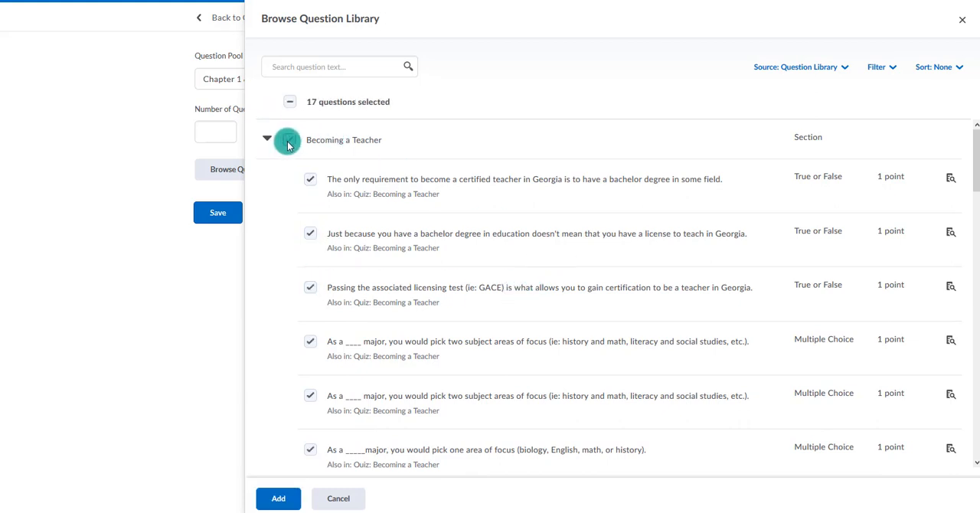
# In Understanding Curriculum and Instruction, select the questions on determining whether students learned the content and on Georgia's official curriculum
pyautogui.scroll(-10, 386, 289)
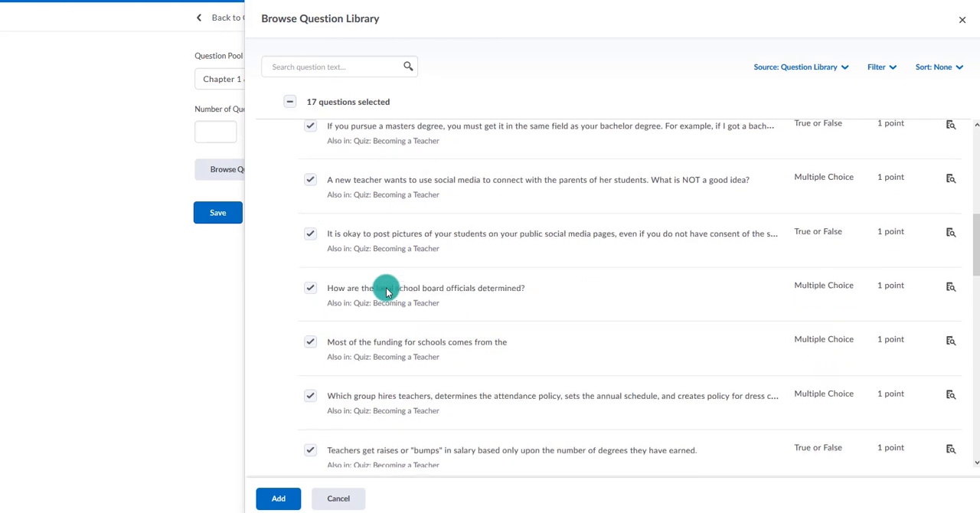
pyautogui.click(266, 322)
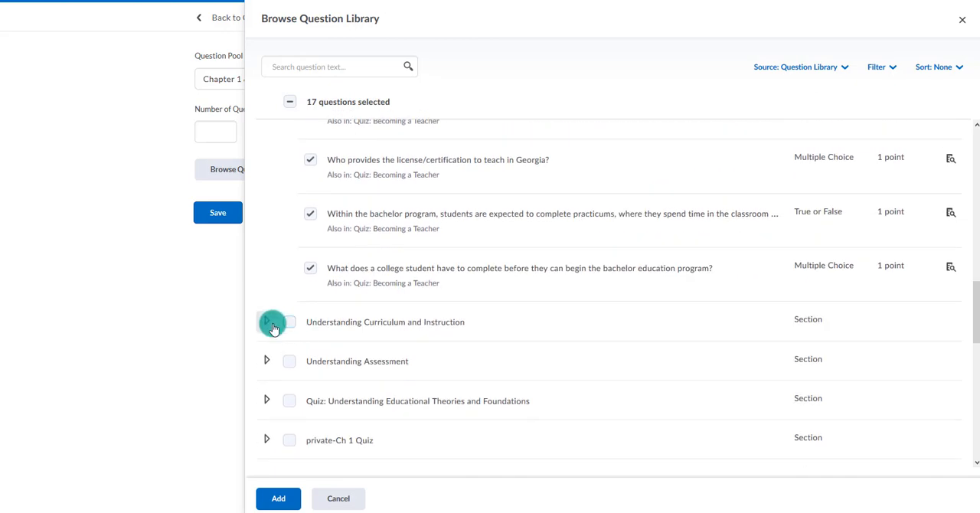
pyautogui.scroll(-3, 352, 299)
pyautogui.click(310, 230)
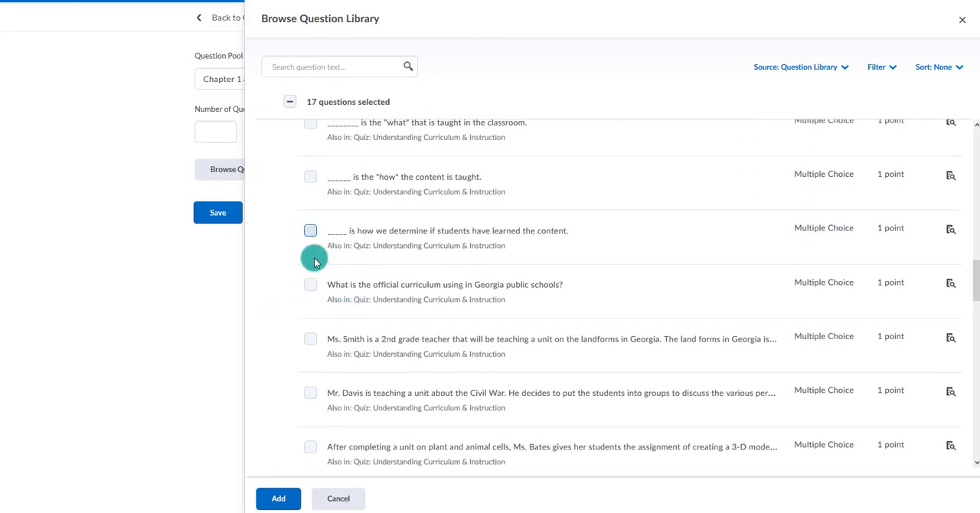
pyautogui.click(311, 284)
# Select the whole private-Chapter 9 Quiz section and add all selected questions to the question pool
pyautogui.scroll(-10, 388, 289)
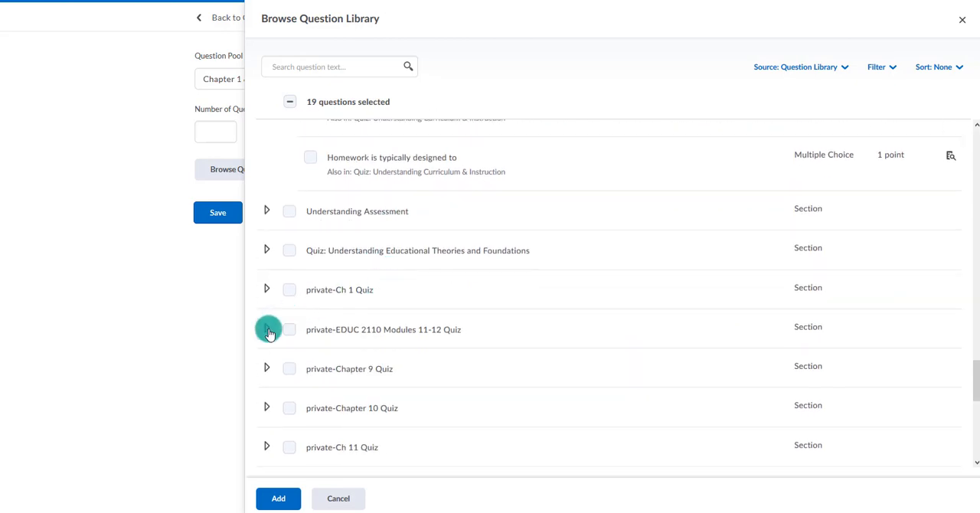
pyautogui.click(289, 368)
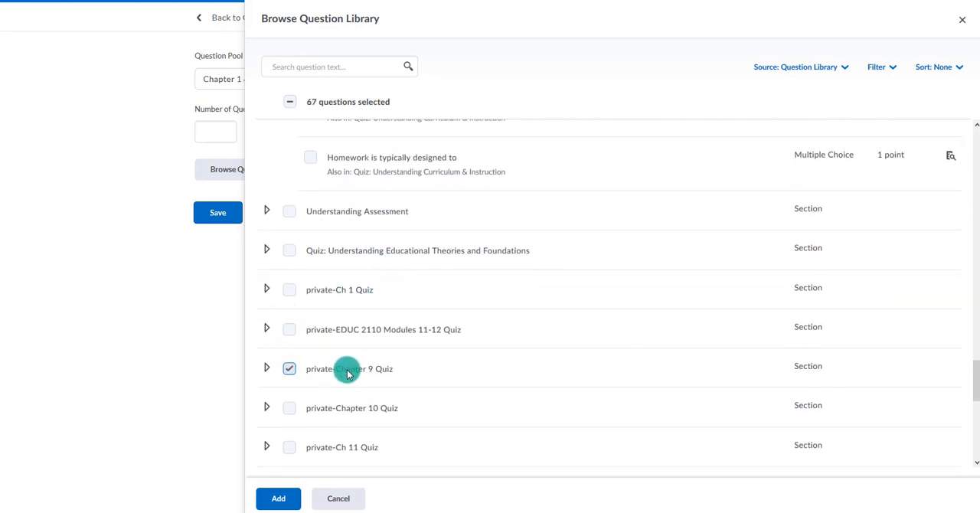
pyautogui.scroll(-3, 392, 341)
pyautogui.scroll(3, 392, 342)
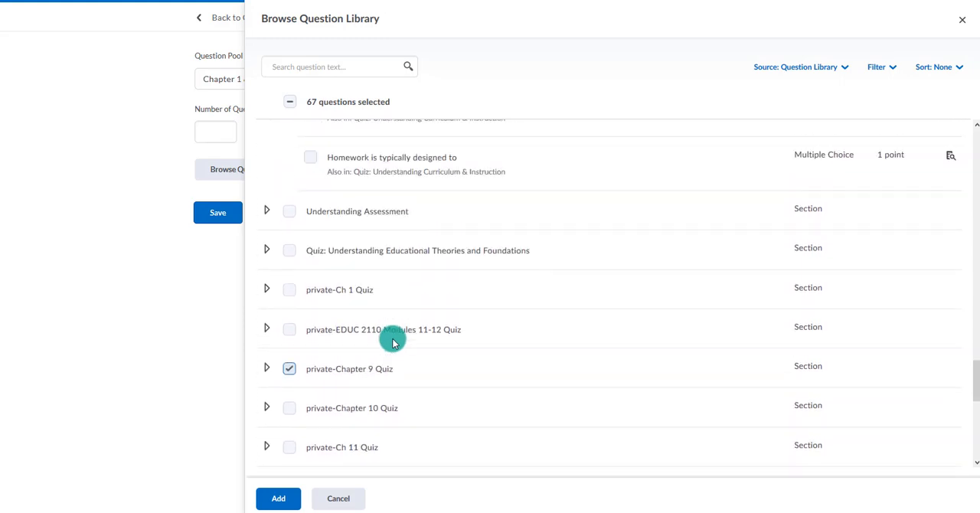
pyautogui.click(283, 499)
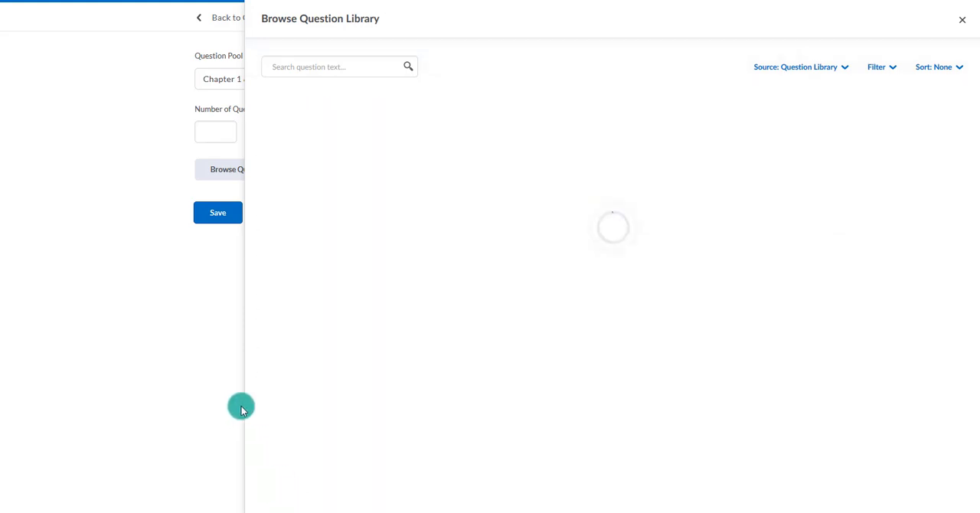
pyautogui.moveTo(278, 131); pyautogui.dragTo(271, 134)
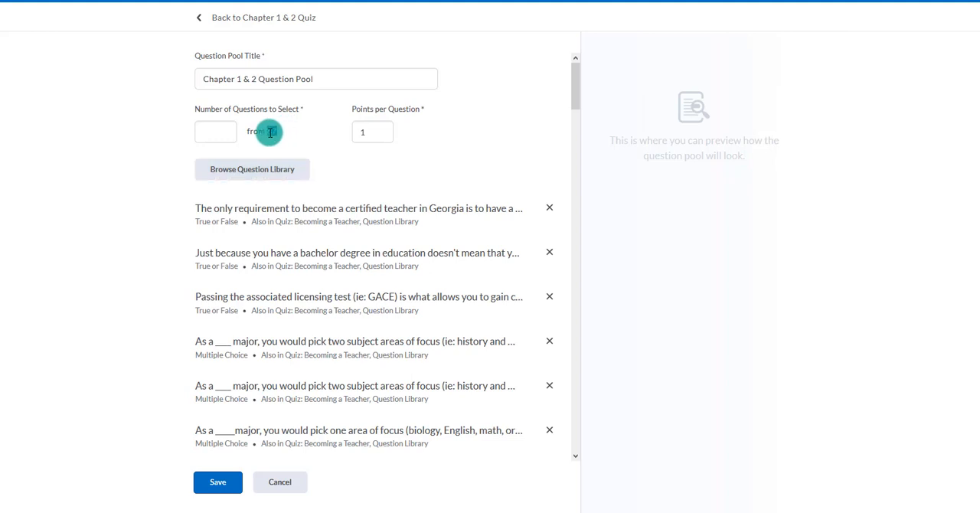
# Set the Chapter 1 & 2 Question Pool to select 25 questions at 1 point per question and save the pool
pyautogui.click(210, 132)
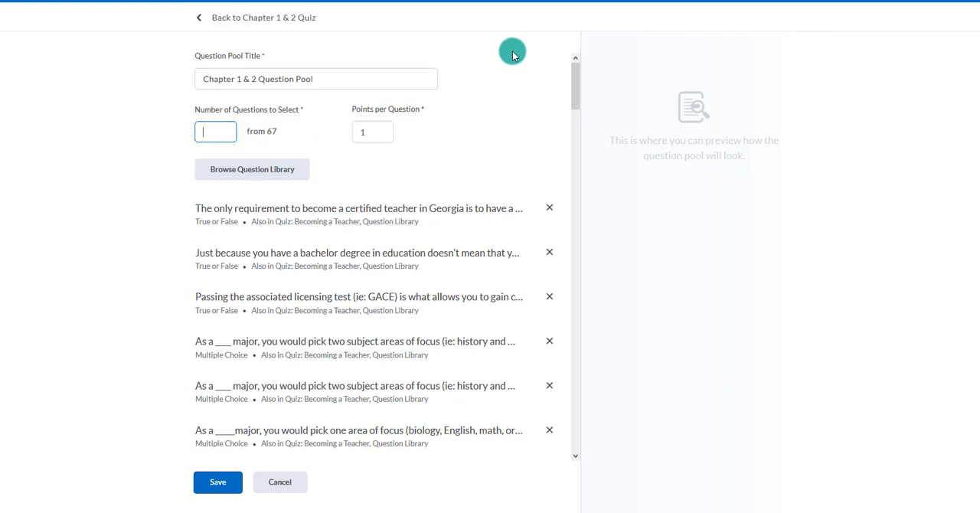
pyautogui.write('25')
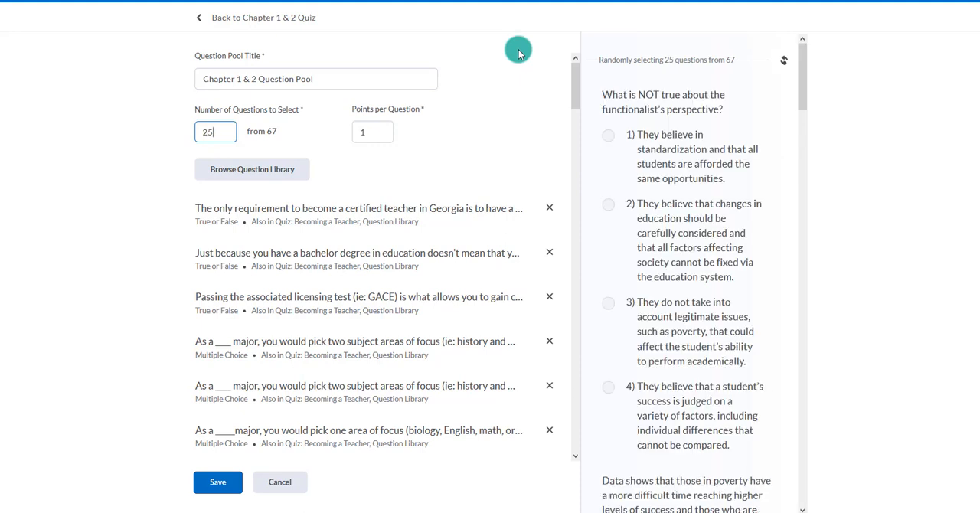
pyautogui.click(368, 132)
pyautogui.doubleClick(356, 132)
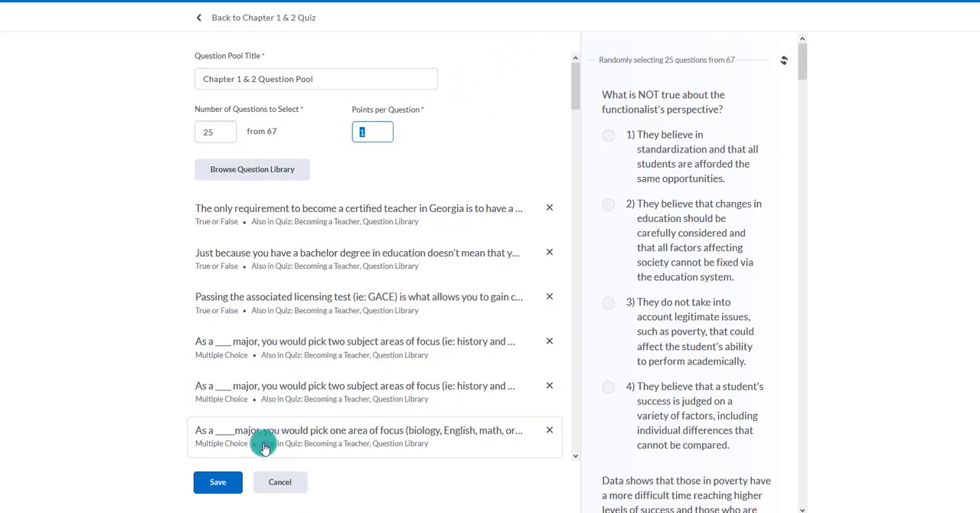
pyautogui.click(224, 483)
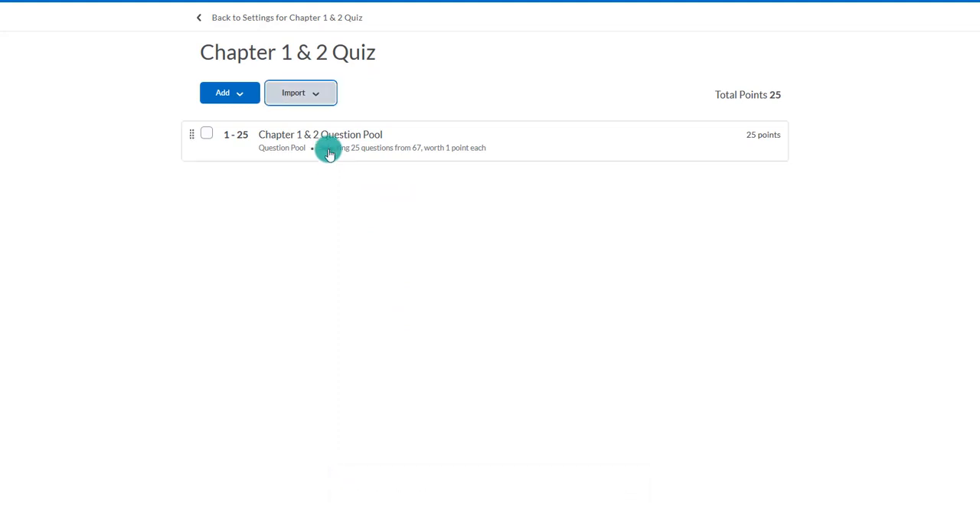
# Check the options for adding quiz content, return to the Chapter 1 & 2 Quiz settings and review the listed pool questions
pyautogui.click(223, 93)
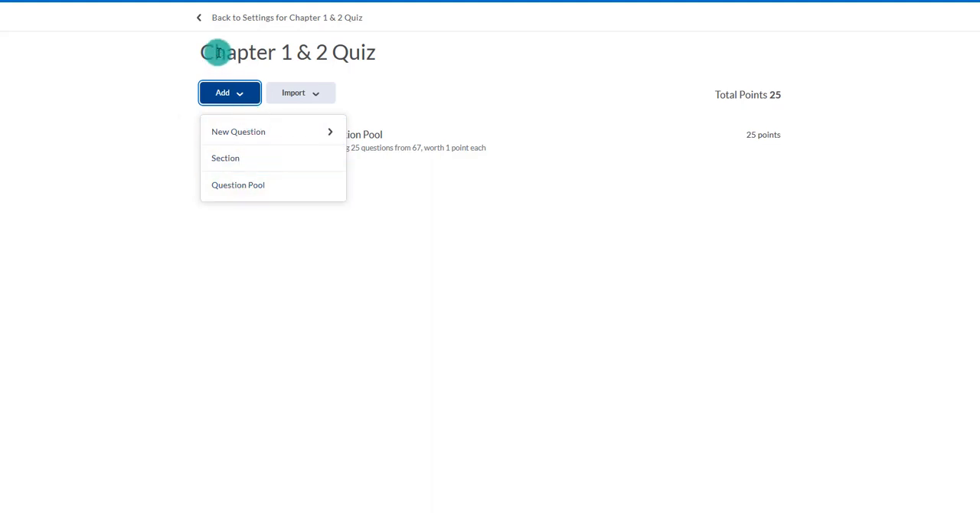
pyautogui.click(182, 79)
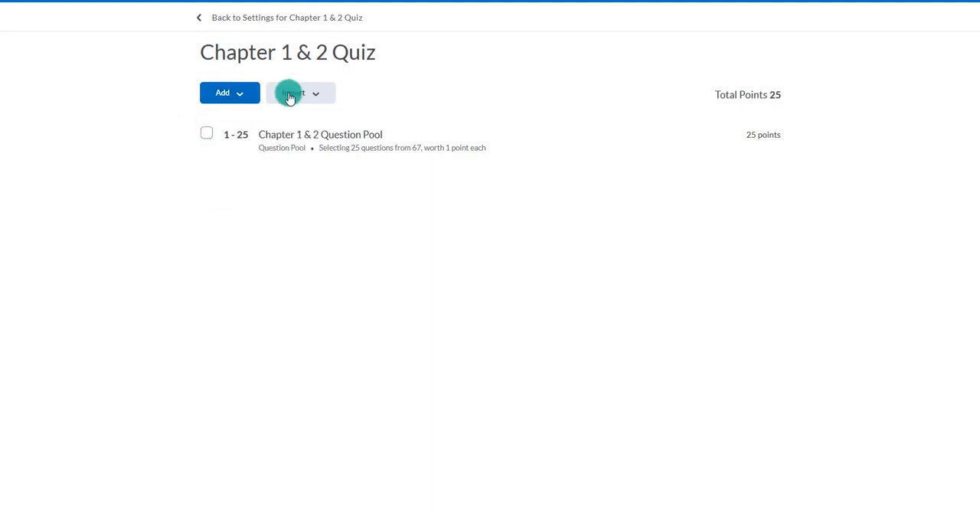
pyautogui.click(259, 21)
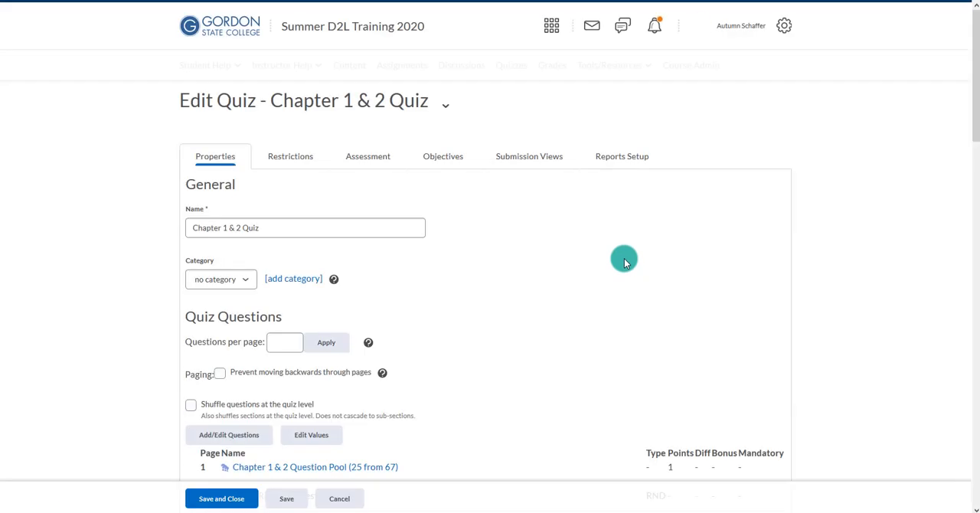
pyautogui.scroll(-3, 624, 259)
pyautogui.scroll(-1, 624, 261)
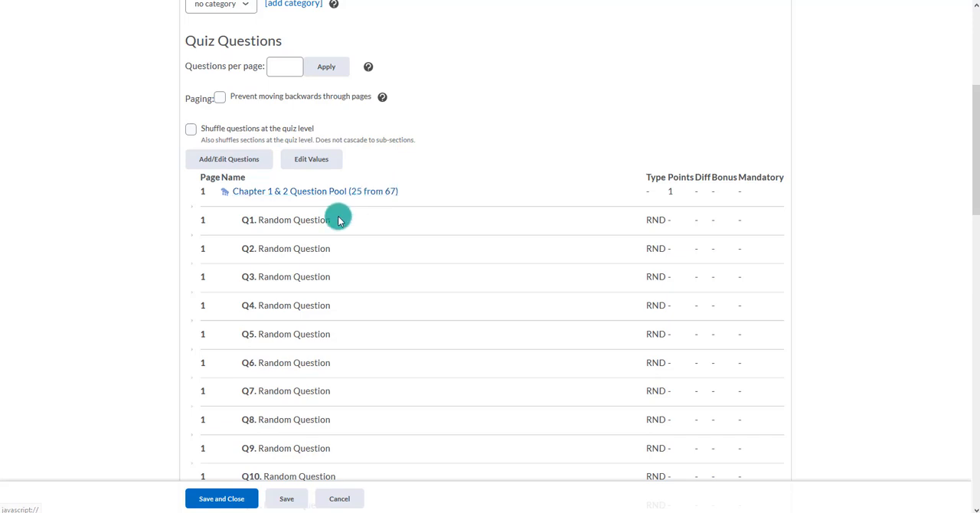
pyautogui.scroll(-5, 339, 216)
pyautogui.scroll(-3, 337, 216)
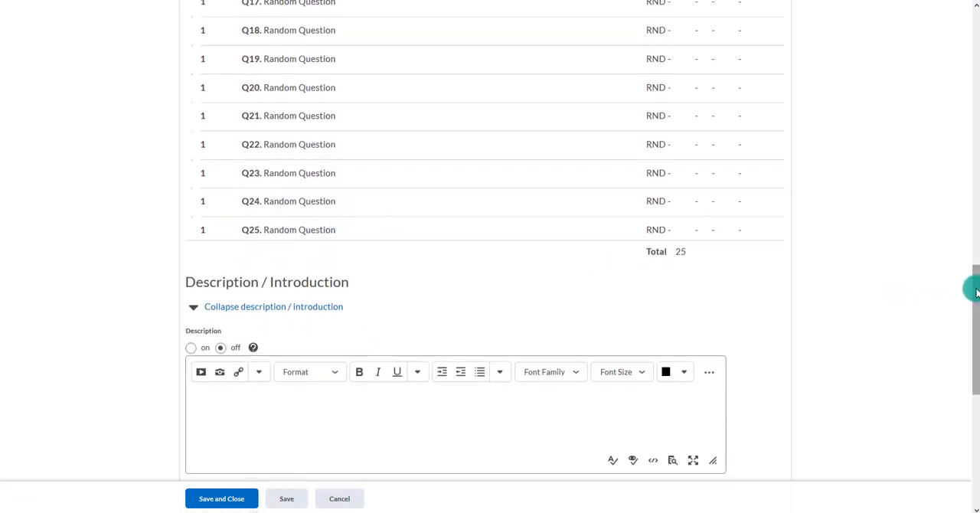
pyautogui.moveTo(975, 289); pyautogui.dragTo(949, 31)
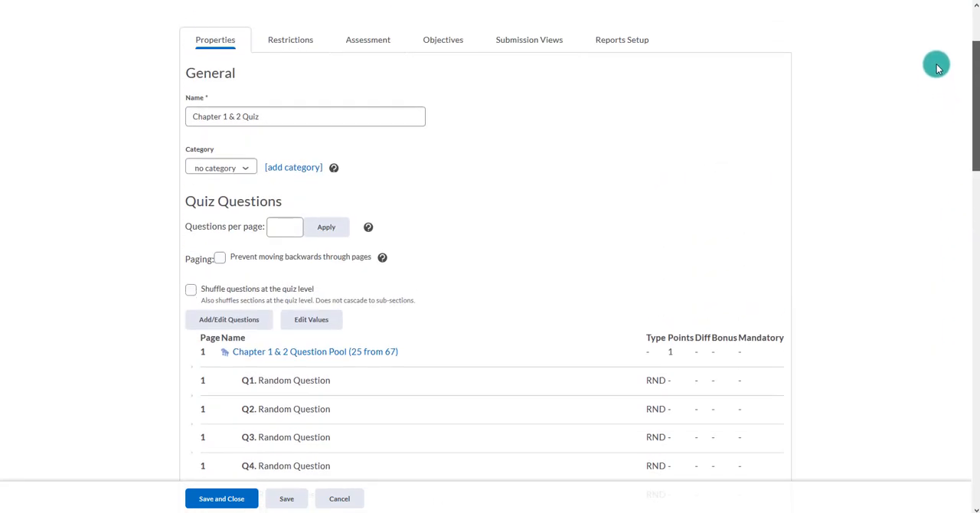
# Review the quiz's restrictions, including dates, release conditions, advanced restrictions and timing
pyautogui.click(282, 38)
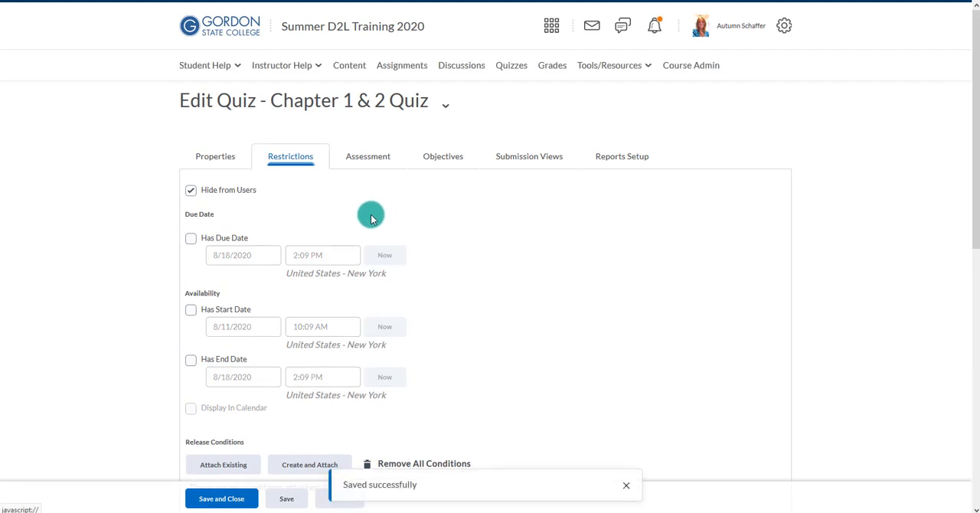
pyautogui.scroll(-2, 252, 291)
pyautogui.scroll(-4, 281, 305)
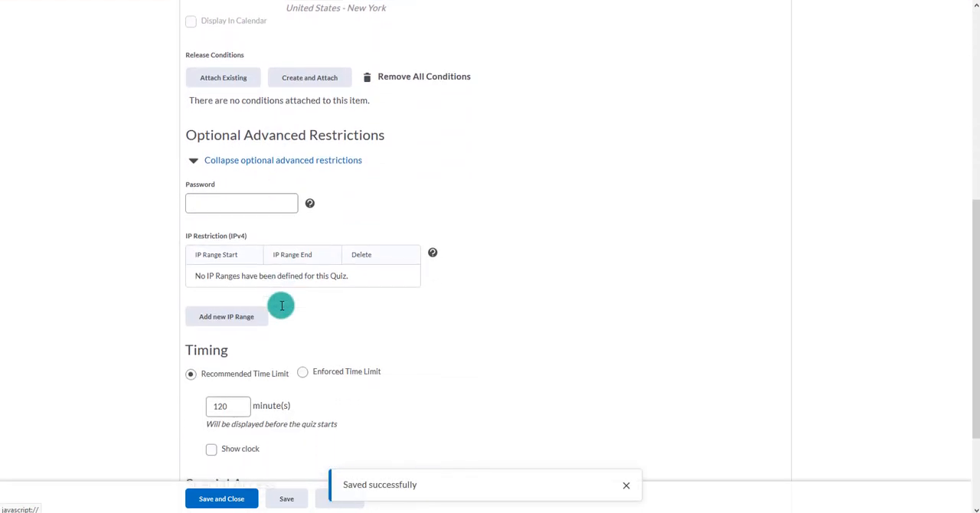
pyautogui.scroll(4, 425, 276)
pyautogui.scroll(2, 425, 276)
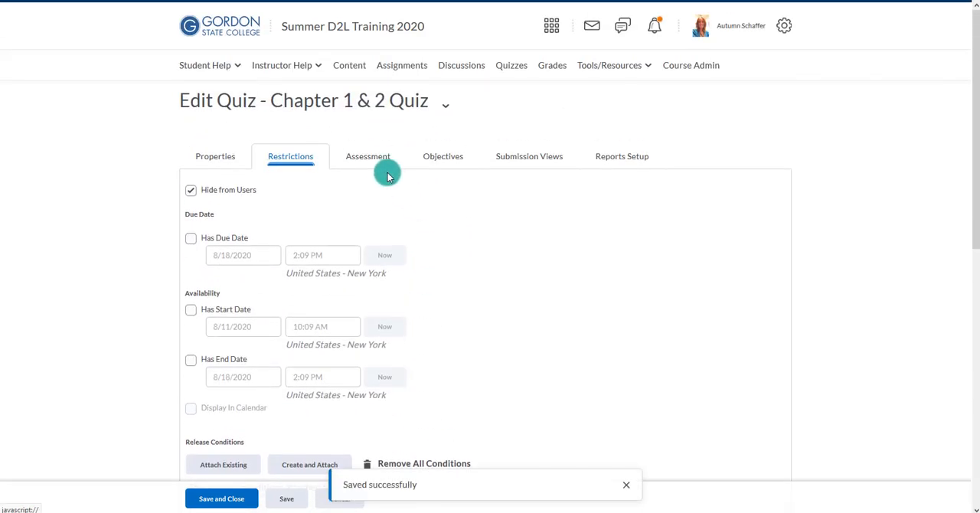
# View the quiz's assessment settings and return to its properties to look over the question list
pyautogui.click(371, 161)
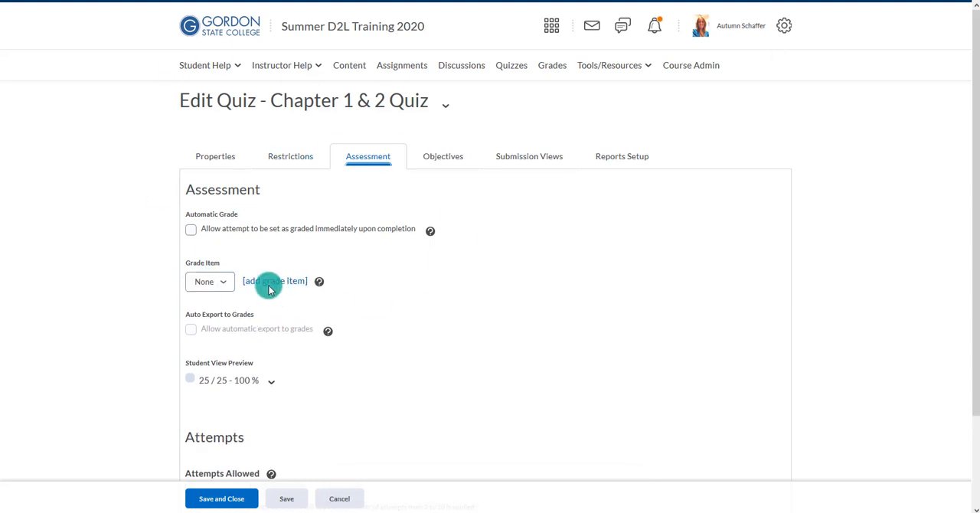
pyautogui.click(216, 161)
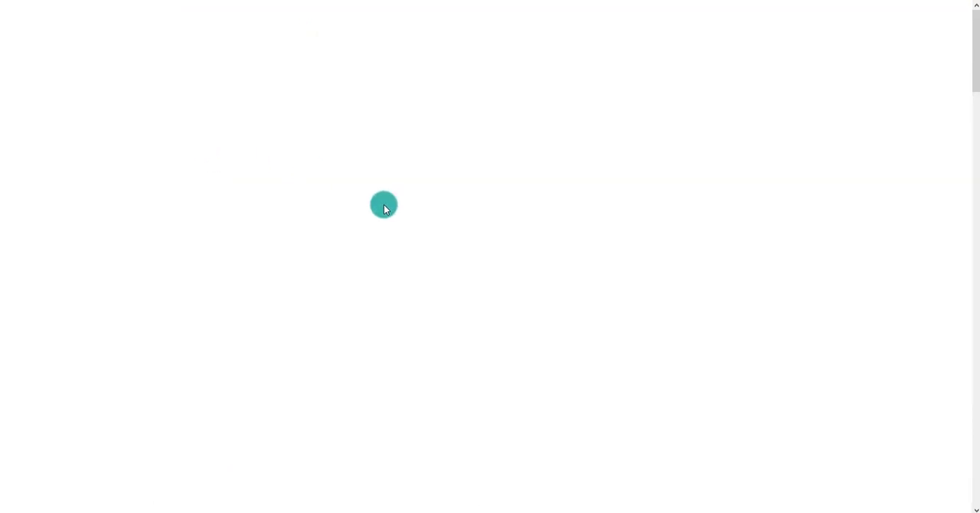
pyautogui.scroll(-4, 476, 368)
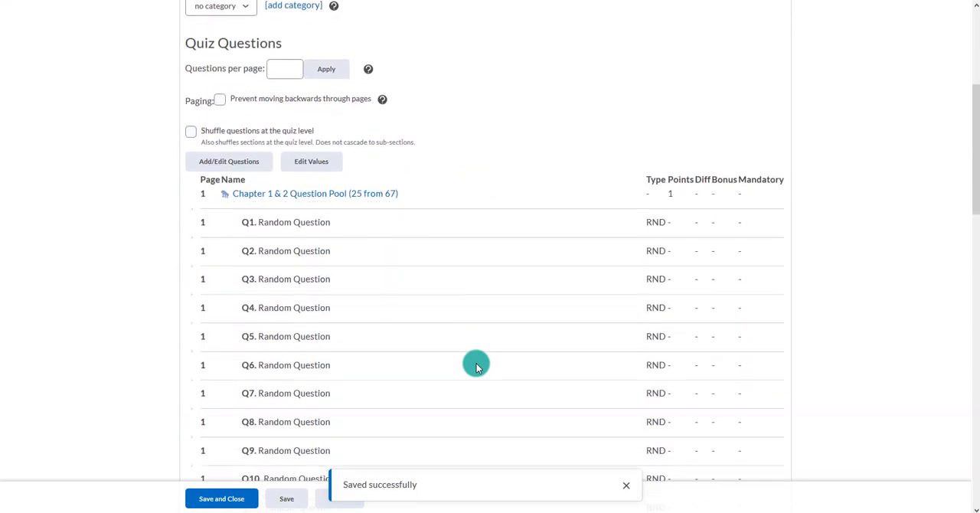